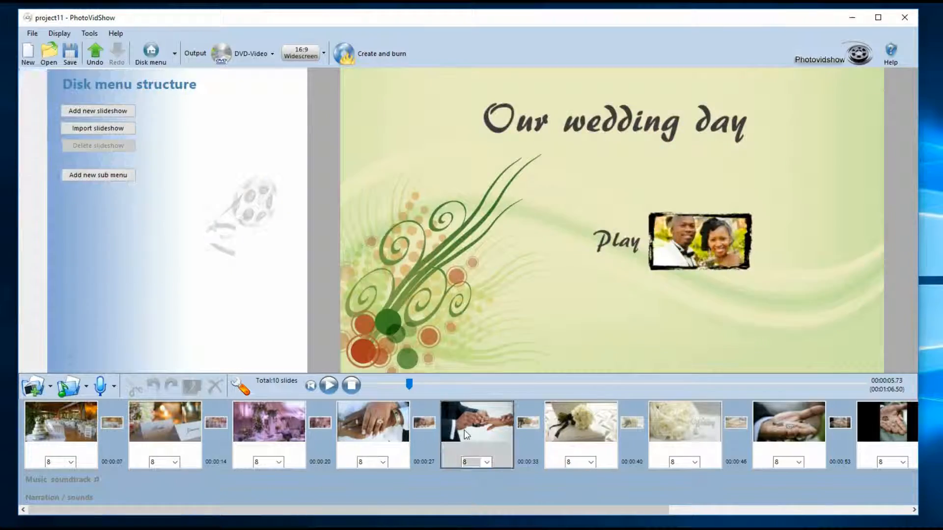
- Open the transition selection between the fourth and fifth slides and browse all five pages of effects
{"action": "left_click", "coordinate": [381, 434]}
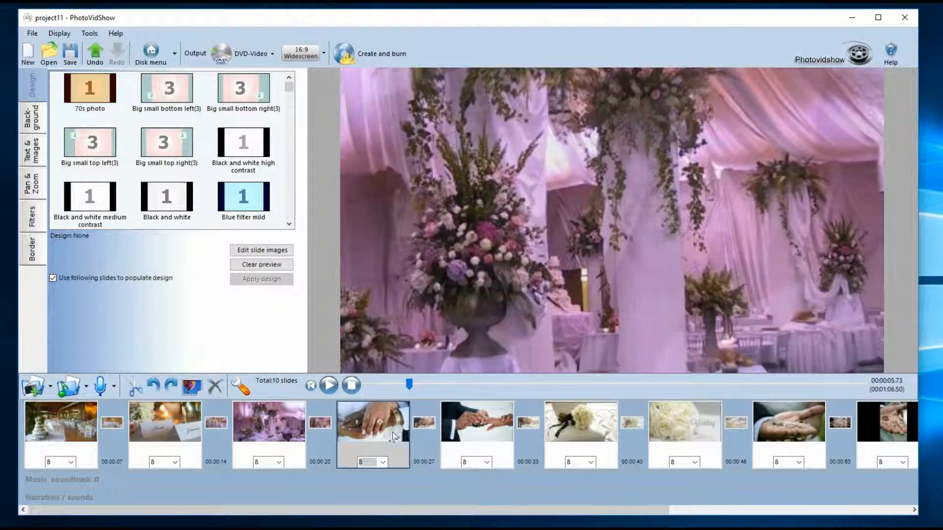
{"action": "left_click", "coordinate": [425, 428]}
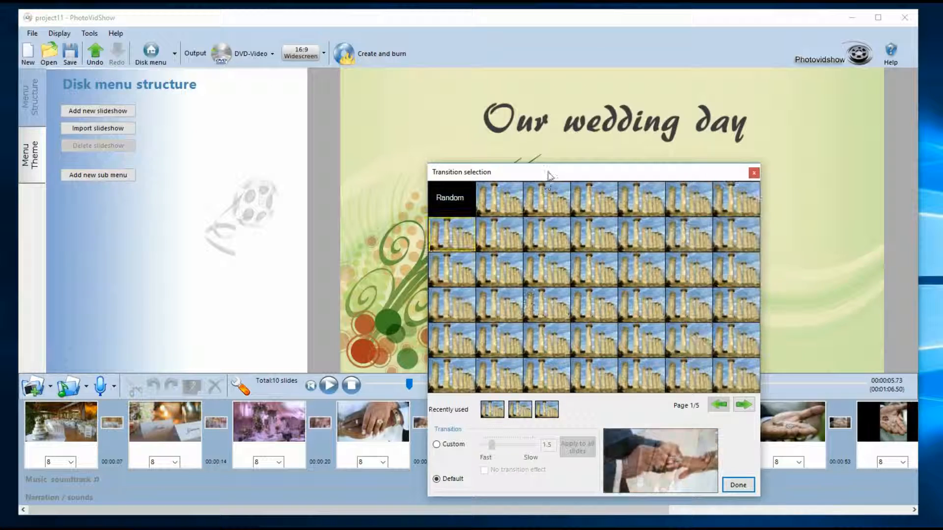
{"action": "left_click_drag", "start_coordinate": [549, 176], "coordinate": [441, 127]}
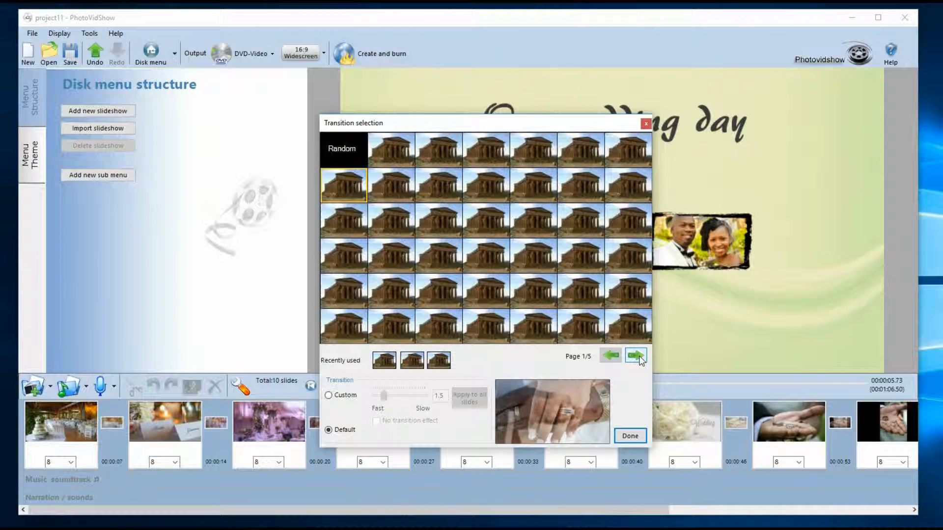
{"action": "left_click", "coordinate": [640, 360]}
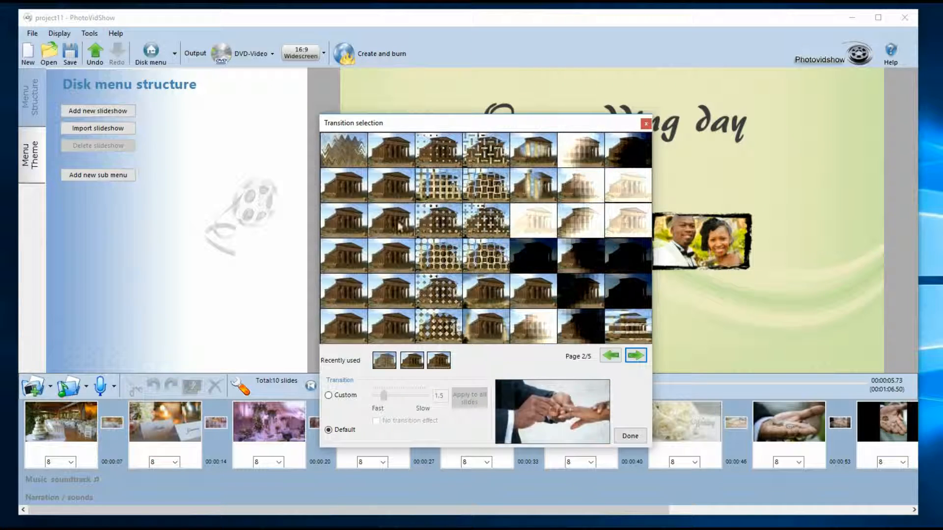
{"action": "left_click", "coordinate": [635, 355]}
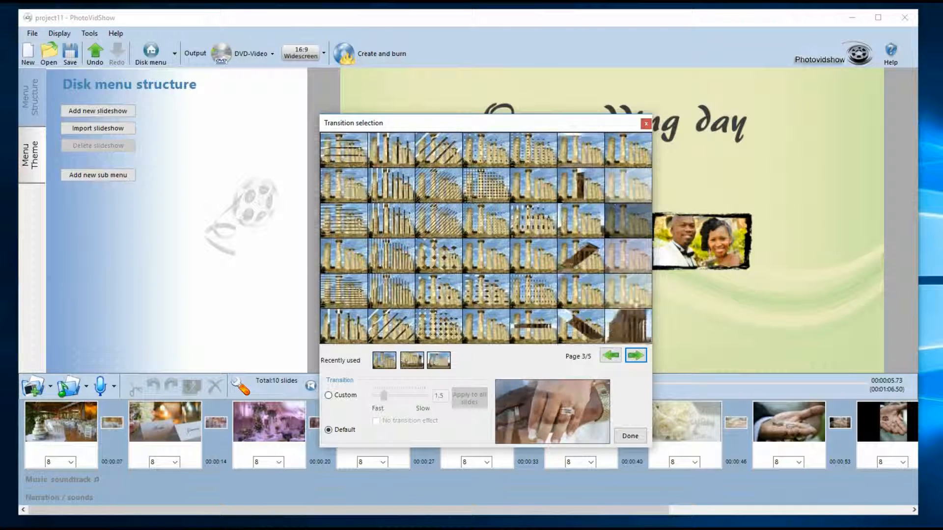
{"action": "left_click", "coordinate": [637, 356]}
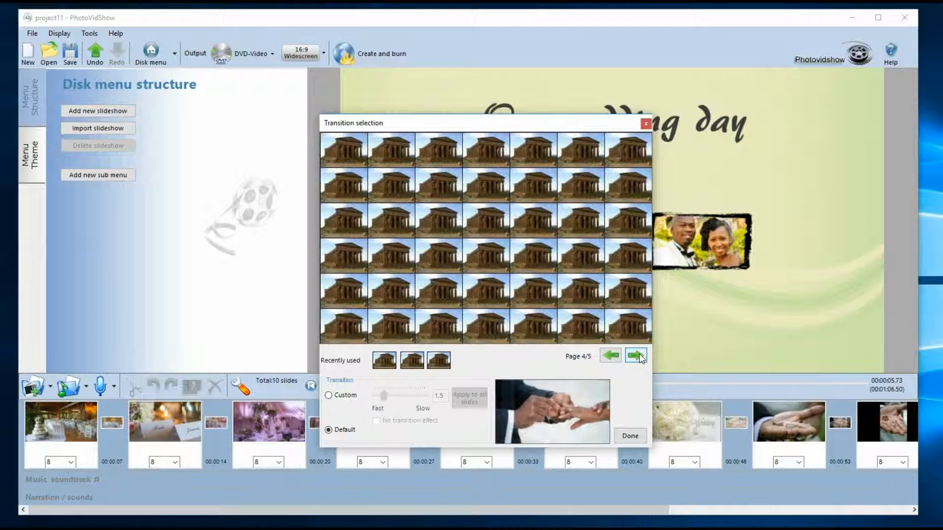
{"action": "left_click", "coordinate": [637, 356]}
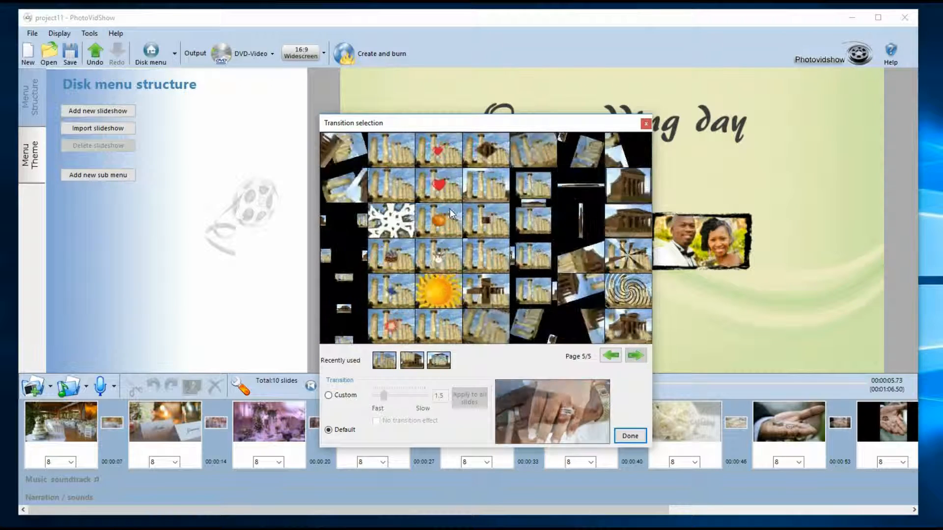
- Try the pumpkin, snowman, birthday cake, paint splat, heart and spinning effects between the two ring photos
{"action": "left_click", "coordinate": [441, 222]}
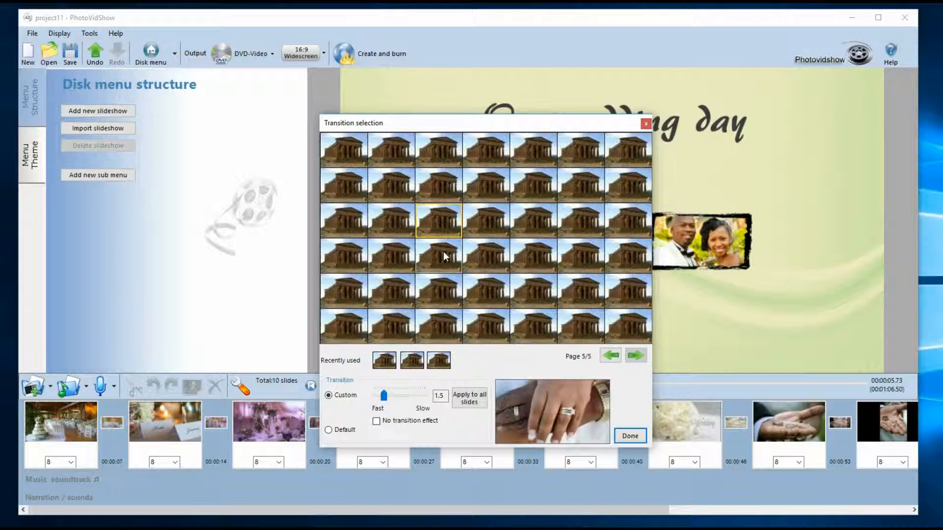
{"action": "left_click", "coordinate": [441, 253]}
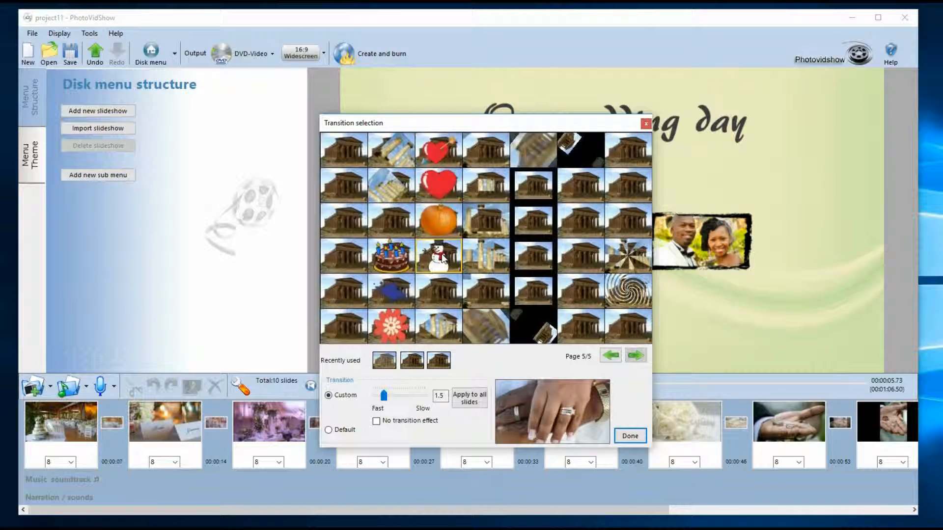
{"action": "left_click", "coordinate": [395, 255]}
{"action": "left_click", "coordinate": [400, 282]}
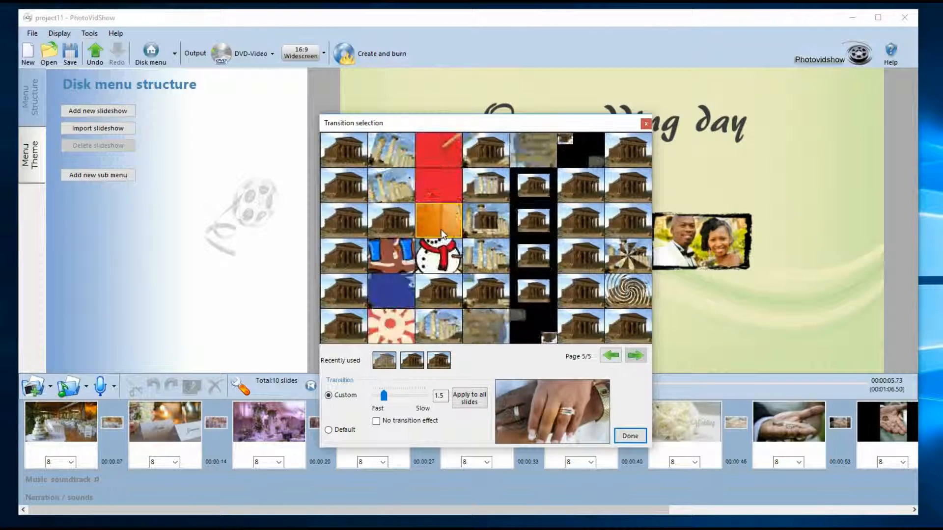
{"action": "left_click", "coordinate": [447, 189]}
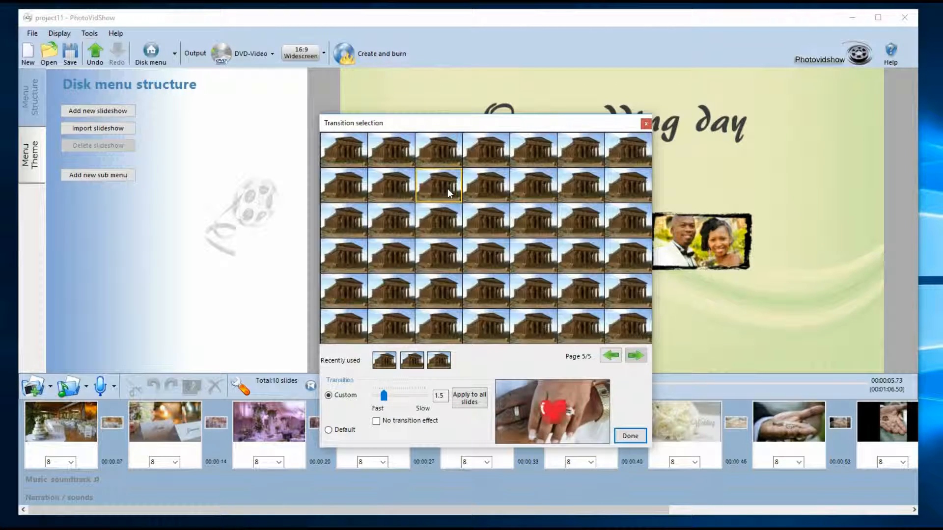
{"action": "left_click", "coordinate": [541, 155]}
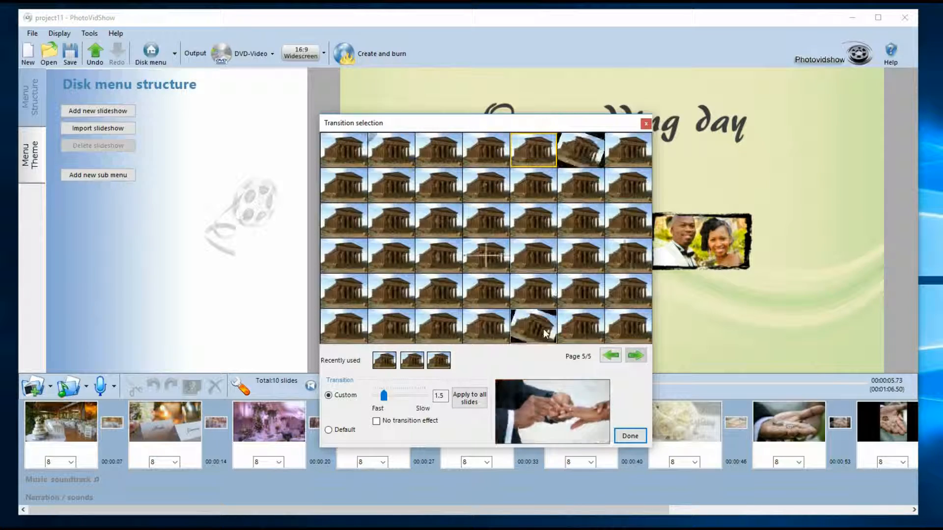
{"action": "left_click", "coordinate": [543, 329]}
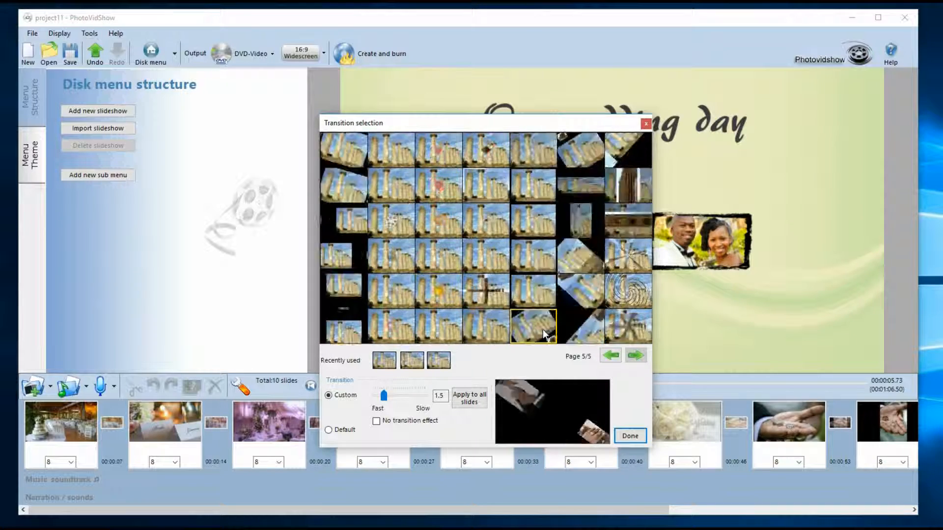
- Return to the first page of transitions, and try the second page's effect in the fifth row, fifth column
{"action": "left_click", "coordinate": [611, 356]}
{"action": "left_click", "coordinate": [611, 356]}
{"action": "left_click", "coordinate": [614, 357]}
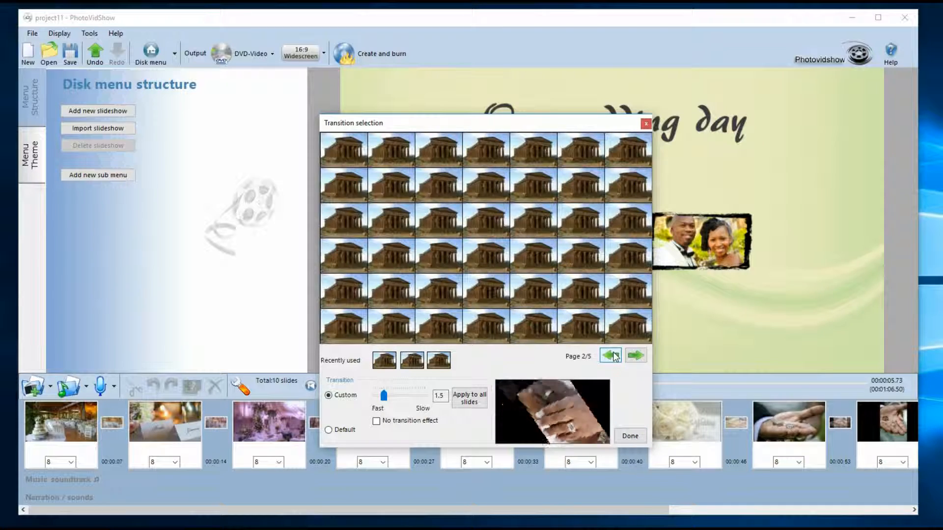
{"action": "left_click", "coordinate": [614, 357]}
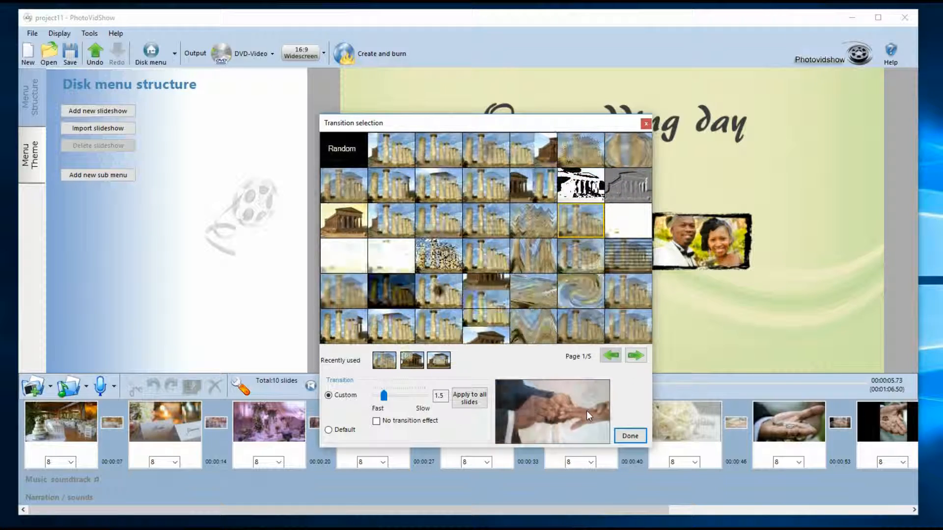
{"action": "left_click", "coordinate": [635, 356]}
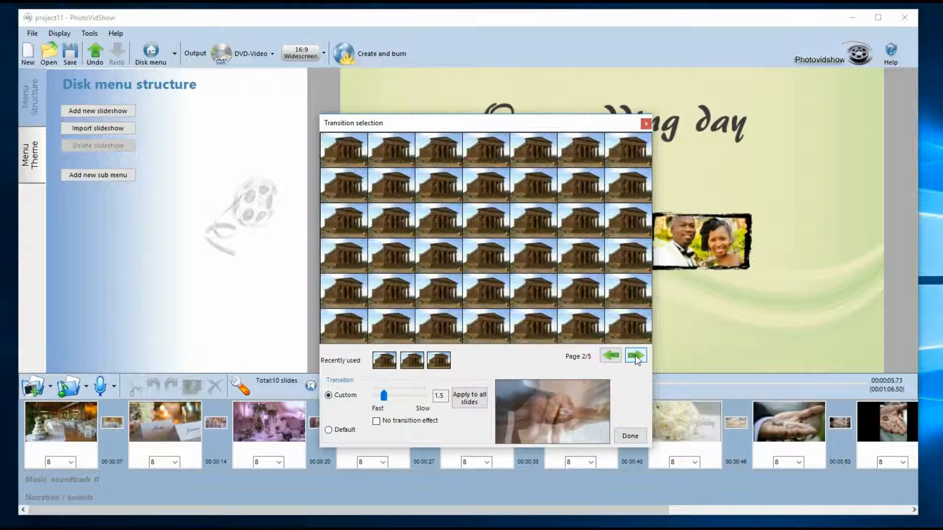
{"action": "left_click", "coordinate": [538, 288]}
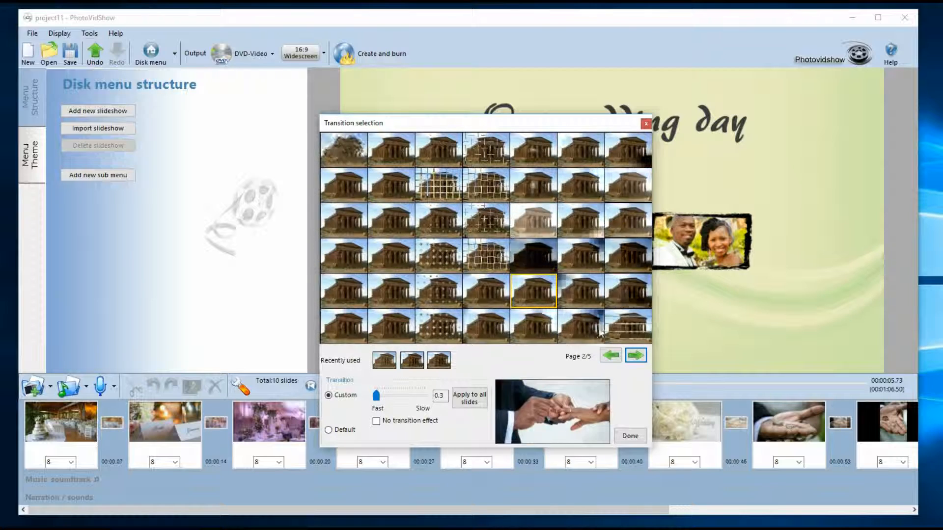
- Try the first page's effects in the third row, fourth and third columns, and the fifth row, fourth column
{"action": "left_click", "coordinate": [611, 355]}
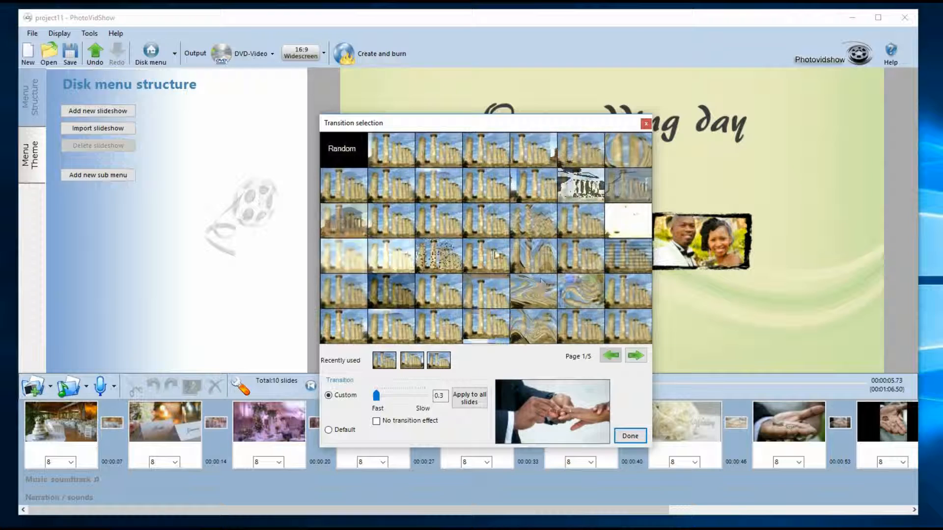
{"action": "left_click", "coordinate": [473, 225]}
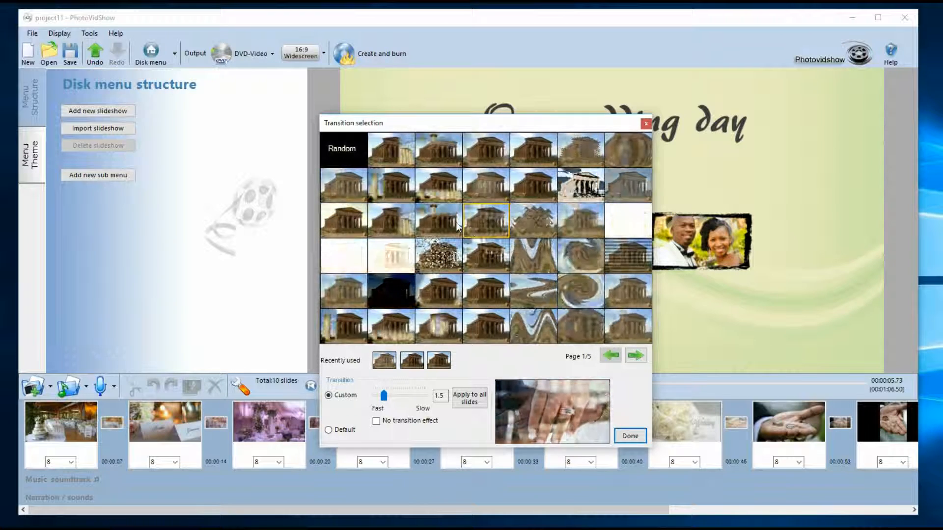
{"action": "left_click", "coordinate": [440, 217]}
{"action": "left_click", "coordinate": [474, 290]}
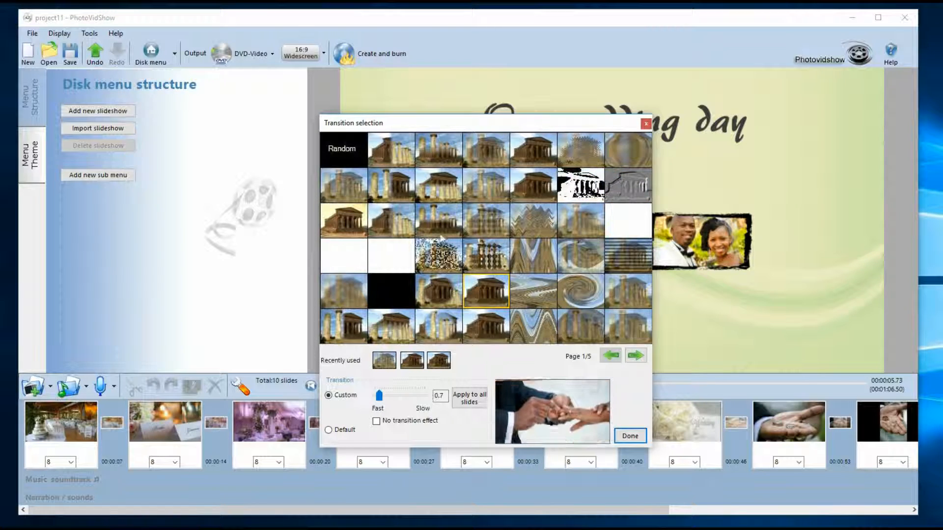
- Apply the fade-through-white transition from the fourth row between the fourth and fifth slides and play it back
{"action": "left_click", "coordinate": [345, 189]}
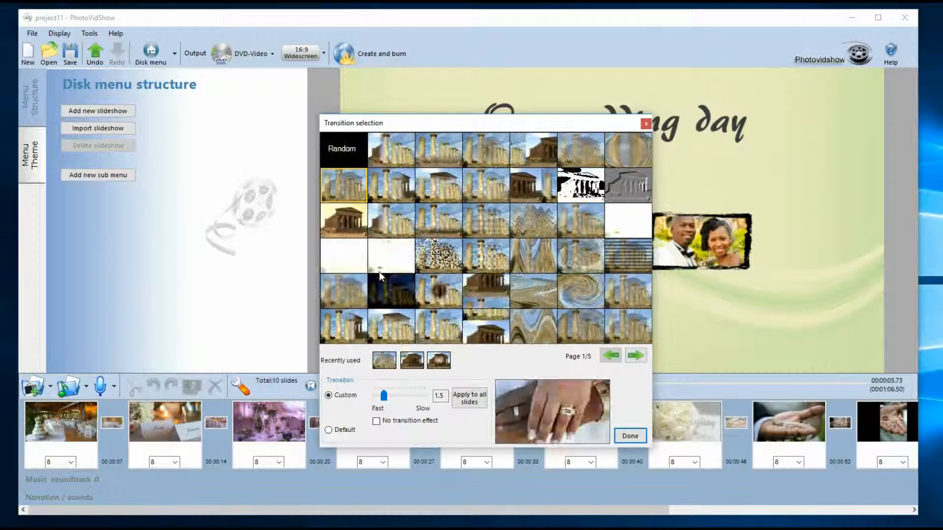
{"action": "left_click", "coordinate": [342, 257]}
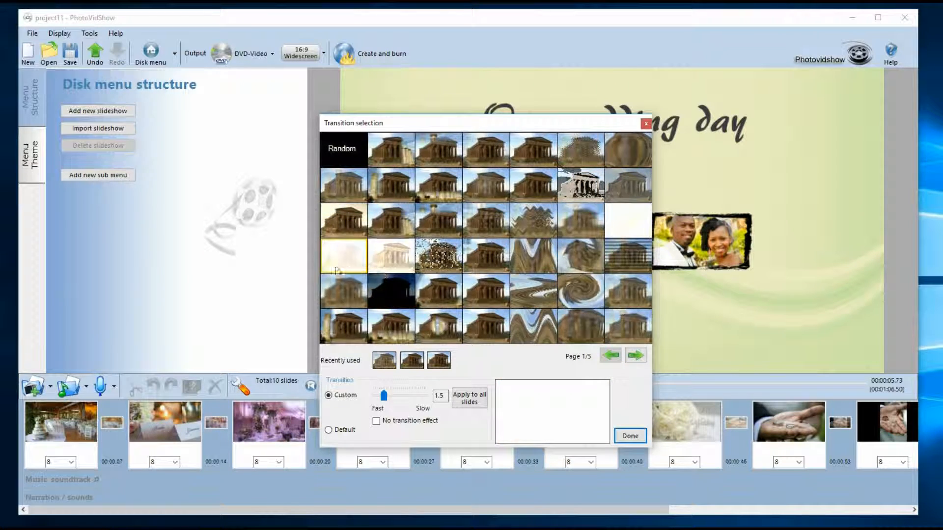
{"action": "left_click", "coordinate": [630, 437]}
{"action": "left_click", "coordinate": [337, 392]}
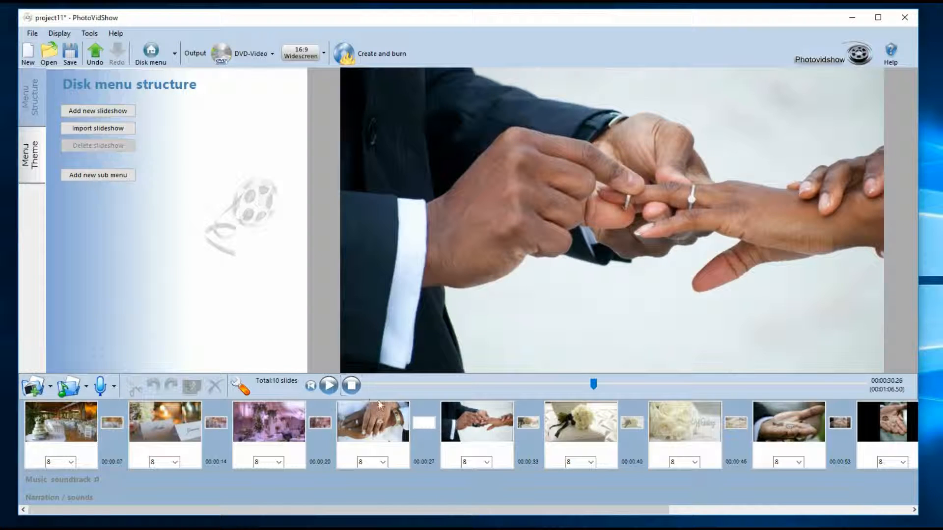
- Try recently used transitions between the fourth and fifth slides and keep the fade-through-white effect
{"action": "left_click", "coordinate": [424, 422]}
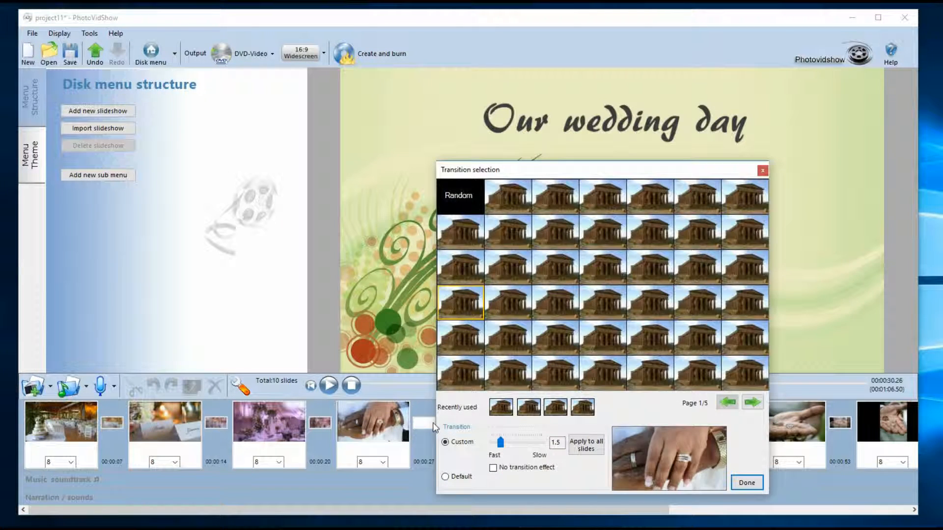
{"action": "left_click_drag", "start_coordinate": [580, 170], "coordinate": [534, 137]}
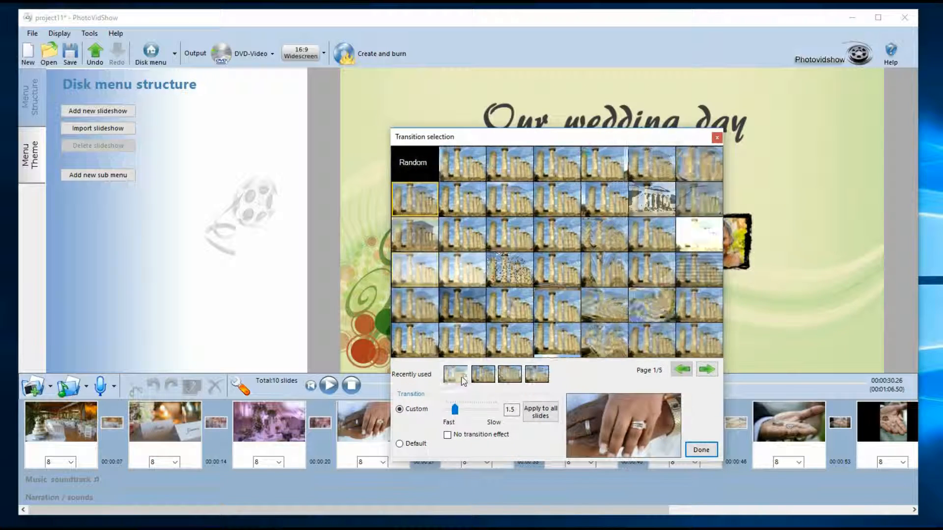
{"action": "left_click", "coordinate": [533, 375]}
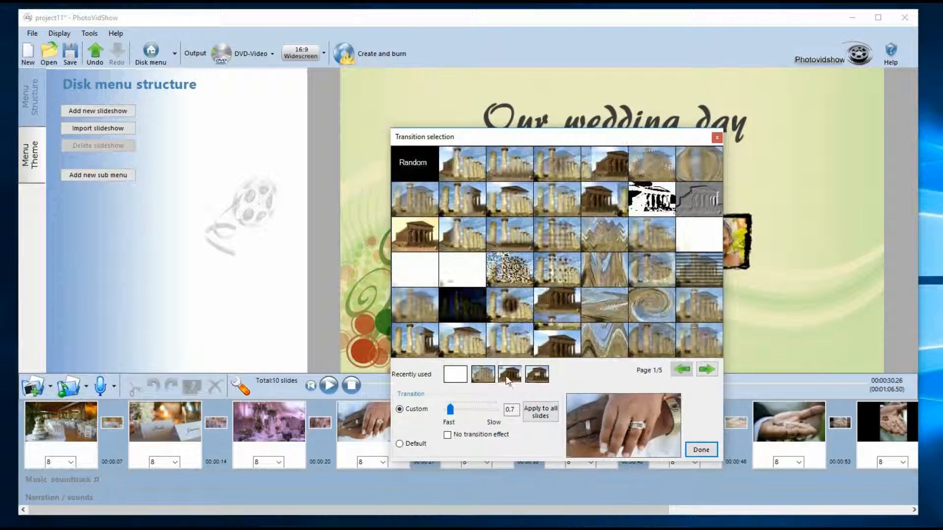
{"action": "left_click", "coordinate": [492, 377]}
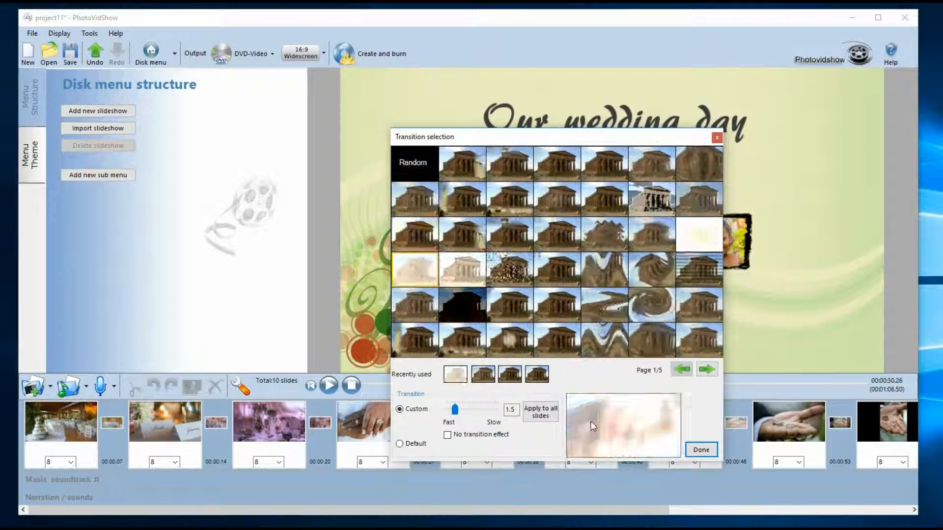
{"action": "left_click", "coordinate": [701, 450]}
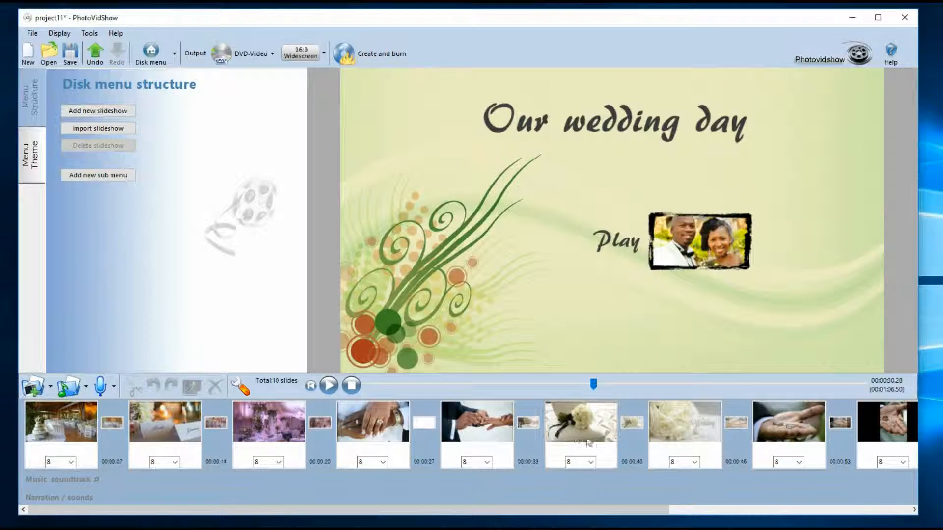
- Apply the recently used fade-through-white transition between the fifth and sixth slides
{"action": "left_click", "coordinate": [532, 422]}
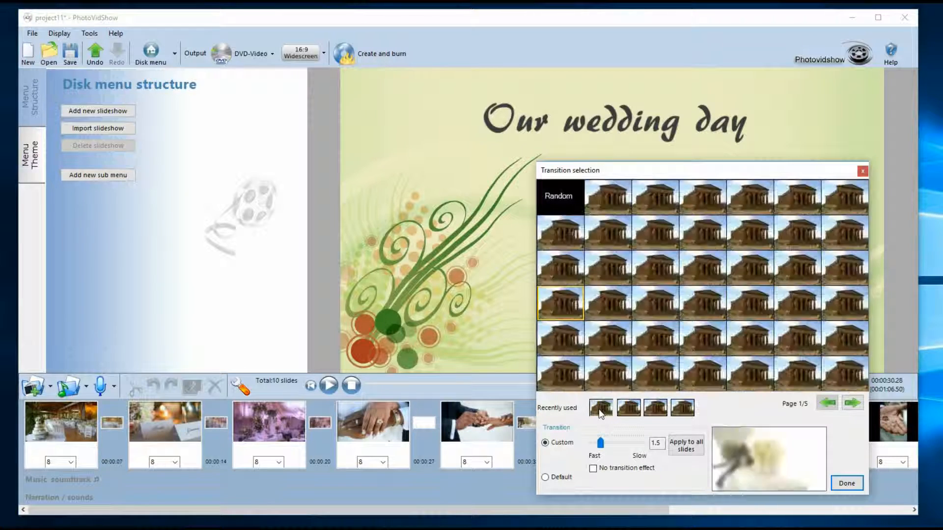
{"action": "left_click", "coordinate": [847, 483]}
- Reset the transition between the fourth and fifth slides to Default and switch it back to Custom
{"action": "left_click", "coordinate": [434, 425]}
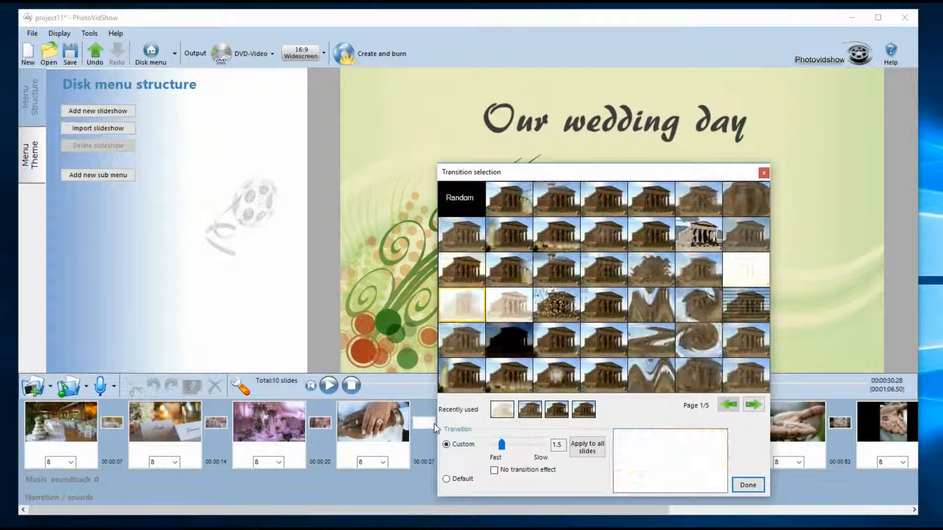
{"action": "left_click", "coordinate": [446, 479]}
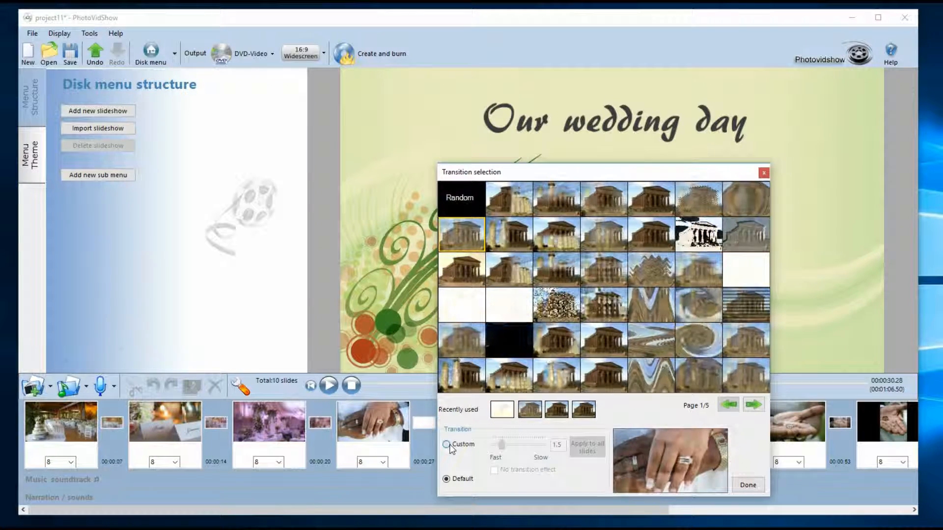
{"action": "left_click", "coordinate": [447, 444]}
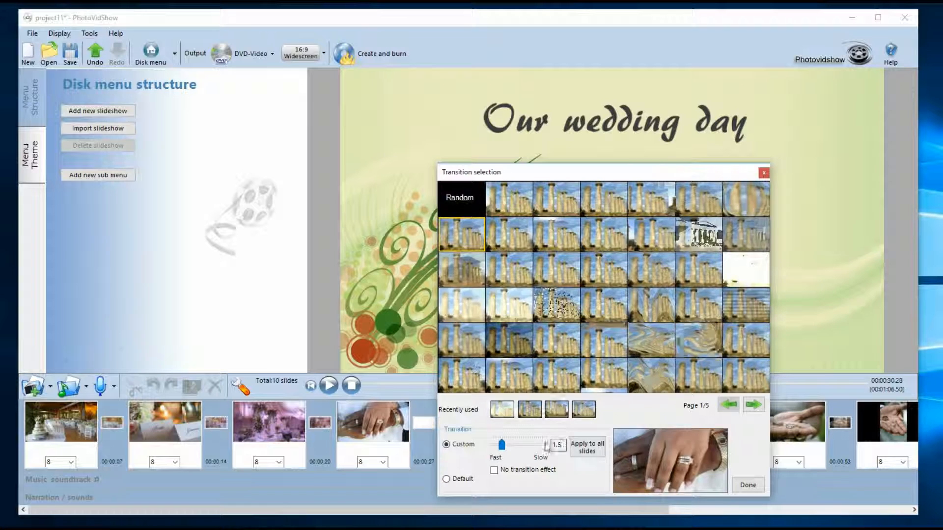
- Try custom transition lengths of 6.4 and 0.1, set 6.2, and choose the third effect in the fifth row
{"action": "left_click_drag", "start_coordinate": [507, 445], "coordinate": [534, 451]}
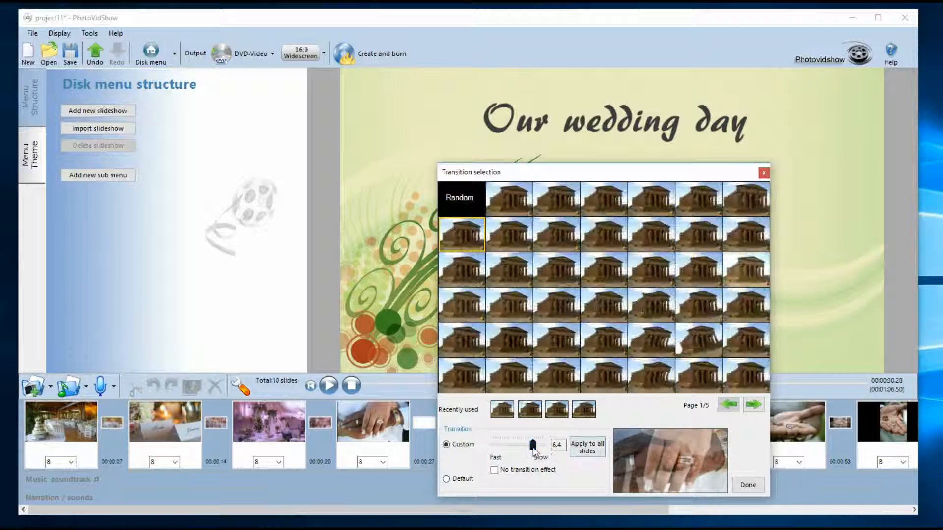
{"action": "left_click_drag", "start_coordinate": [533, 448], "coordinate": [491, 447]}
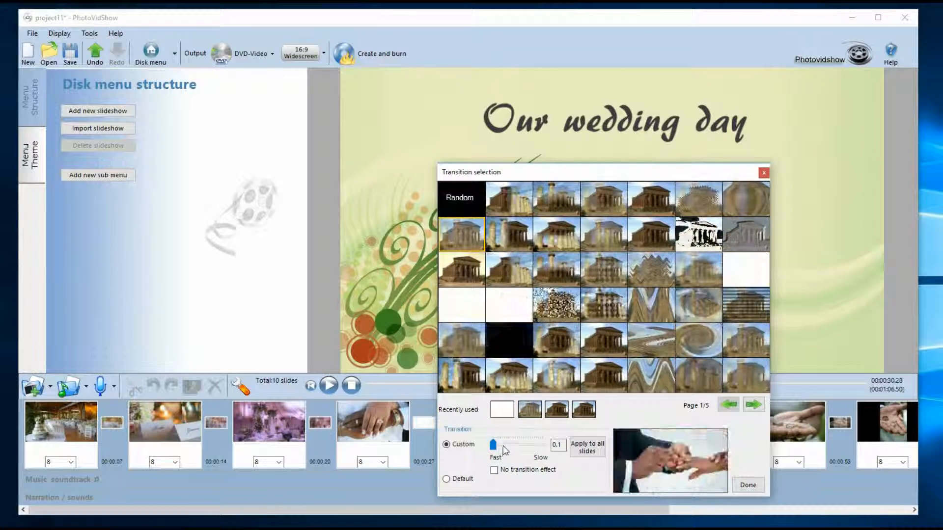
{"action": "left_click_drag", "start_coordinate": [493, 446], "coordinate": [531, 451]}
{"action": "left_click", "coordinate": [563, 344]}
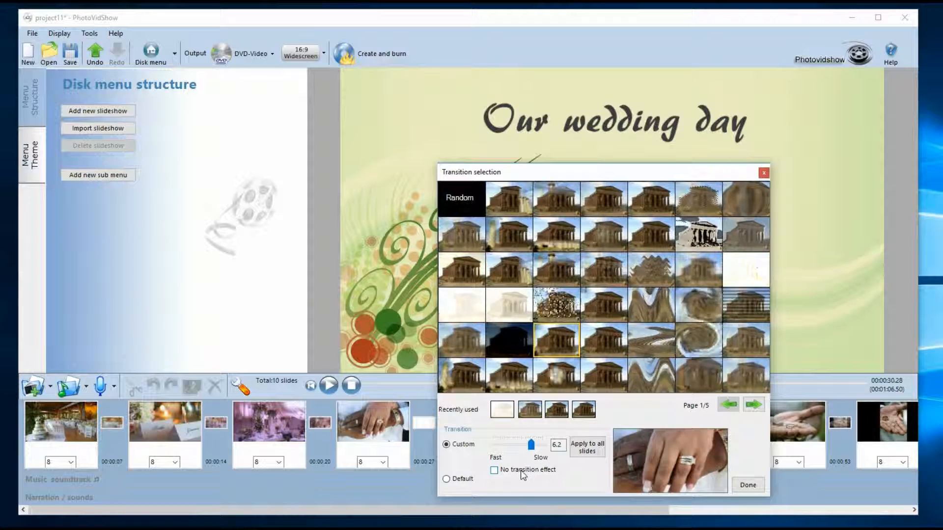
- Turn on No transition effect between the fourth and fifth slides and preview the direct cut between them
{"action": "left_click", "coordinate": [524, 472]}
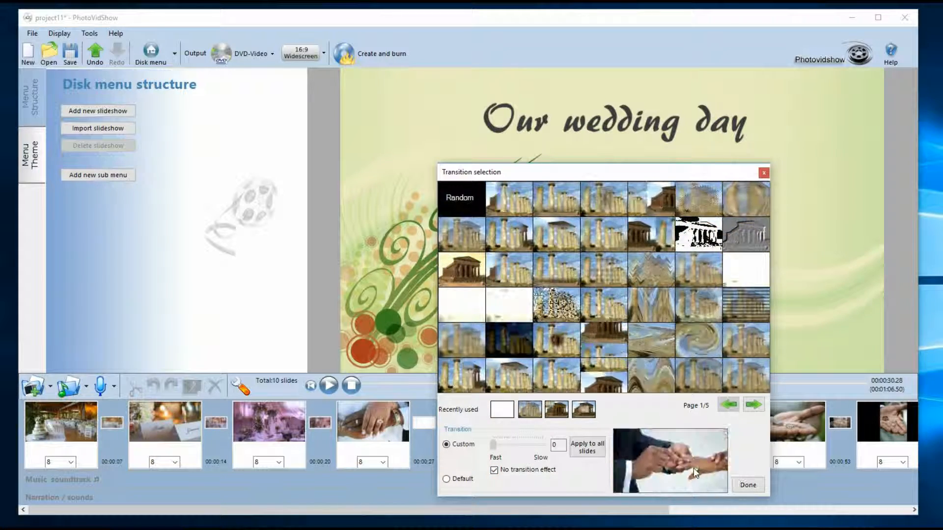
{"action": "left_click", "coordinate": [748, 485]}
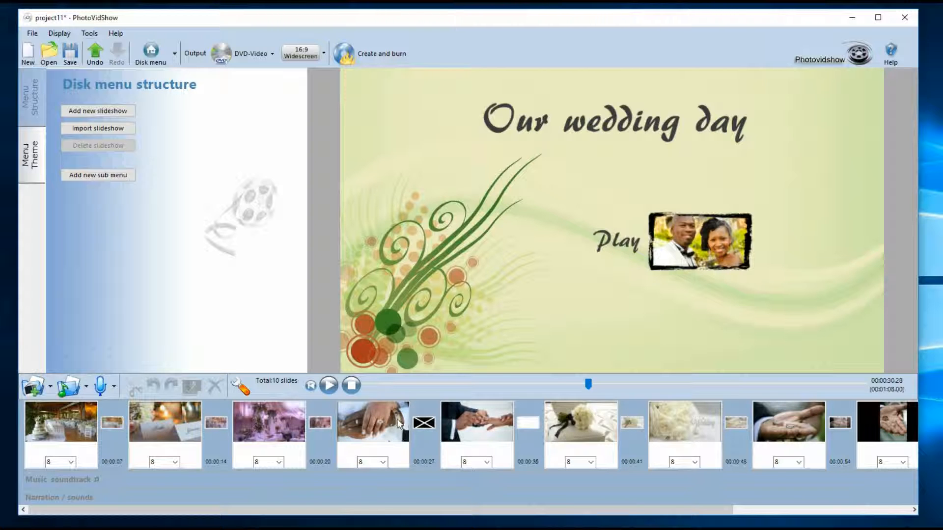
{"action": "left_click", "coordinate": [336, 393]}
{"action": "left_click", "coordinate": [369, 411]}
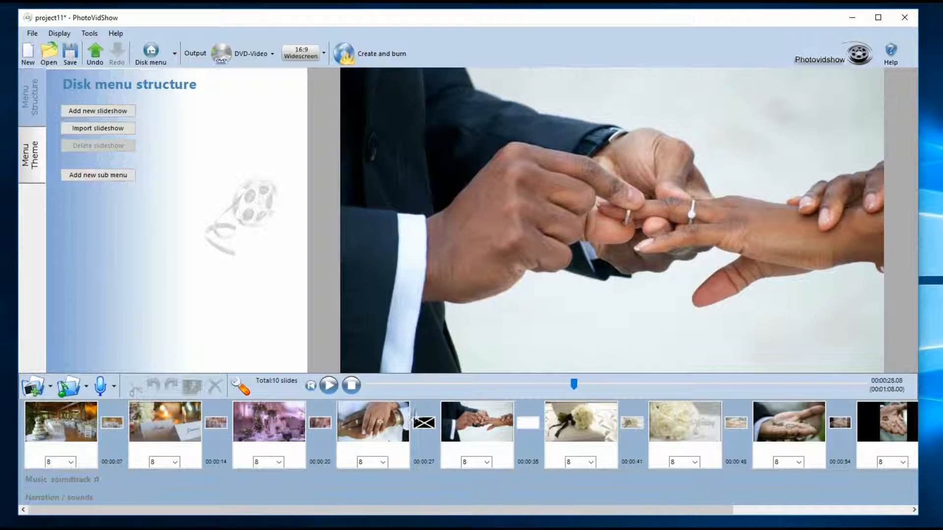
- Reset the transition between the fourth and fifth slides to Default, switch it to Custom with a length of 1.5, and accept it
{"action": "left_click", "coordinate": [424, 423]}
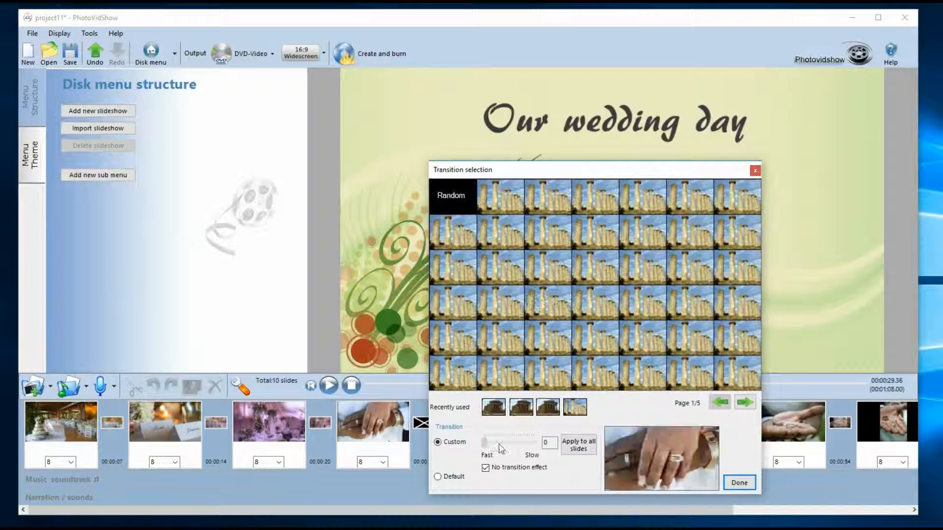
{"action": "left_click", "coordinate": [438, 476]}
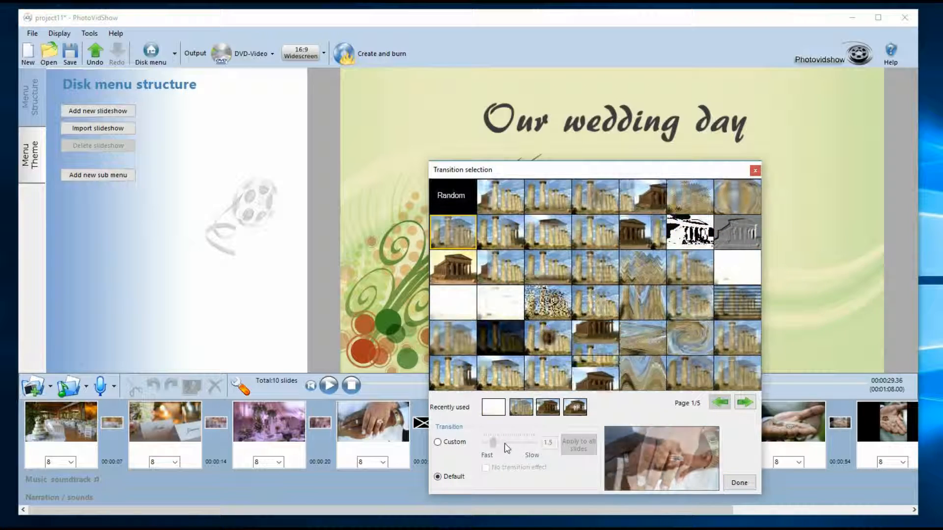
{"action": "left_click", "coordinate": [464, 443]}
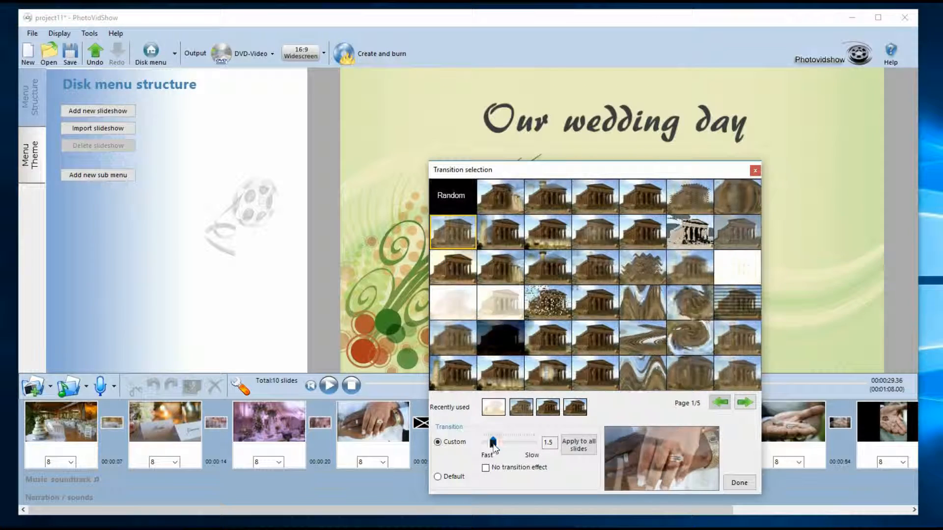
{"action": "left_click", "coordinate": [493, 444]}
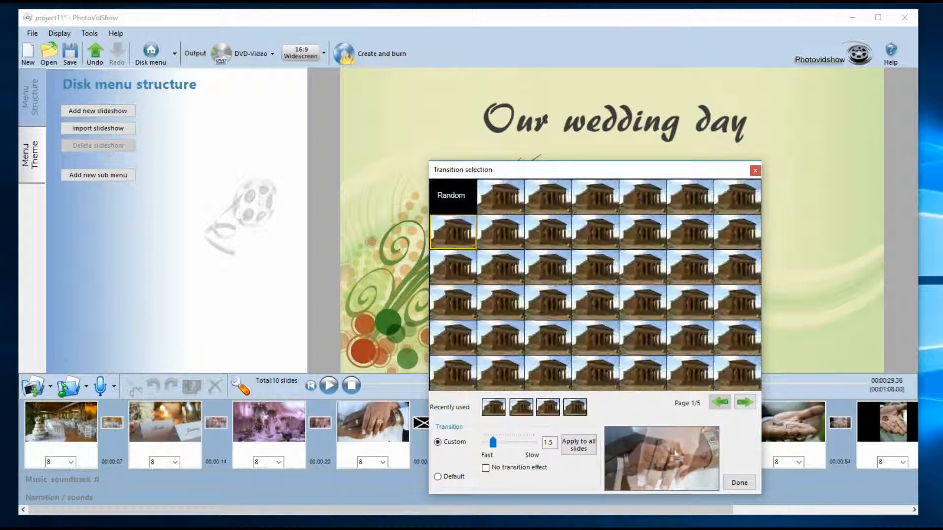
{"action": "left_click", "coordinate": [739, 482]}
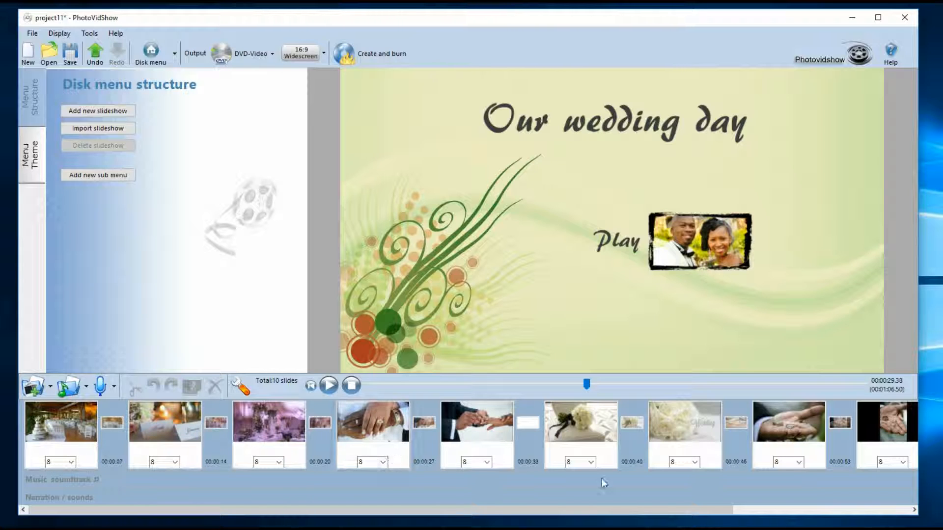
- Reopen the transition between the fourth and fifth slides and assign a Random effect to it twice
{"action": "left_click", "coordinate": [431, 424]}
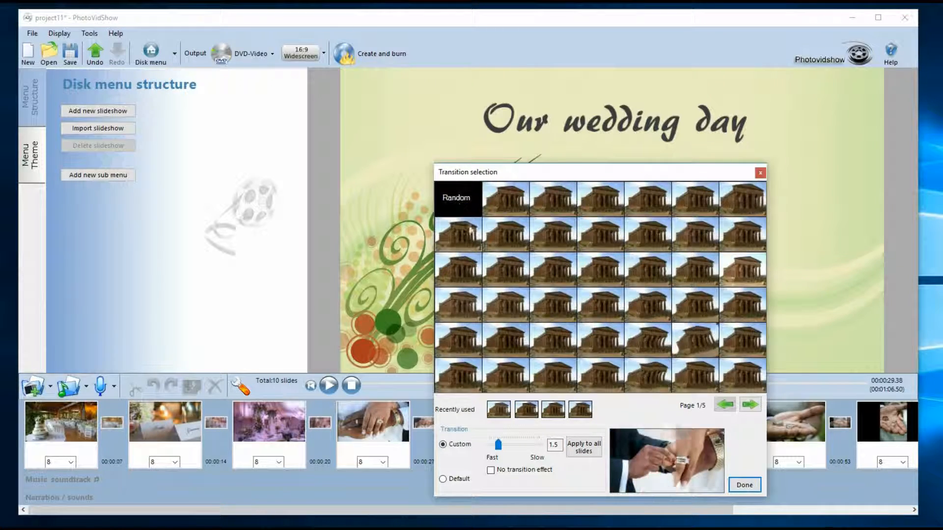
{"action": "left_click", "coordinate": [463, 200]}
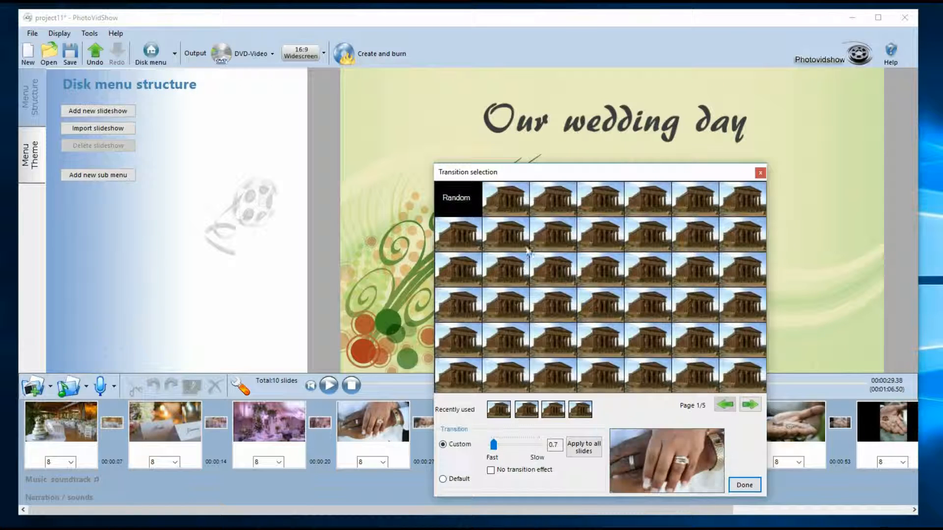
{"action": "left_click", "coordinate": [458, 197]}
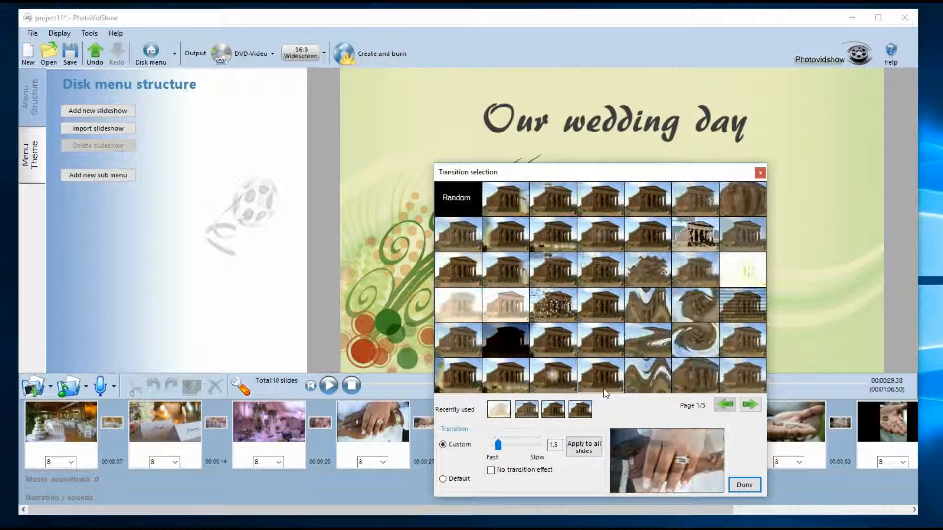
- Browse the transition effects to page 5 and choose the third effect in the fourth row
{"action": "left_click", "coordinate": [753, 406]}
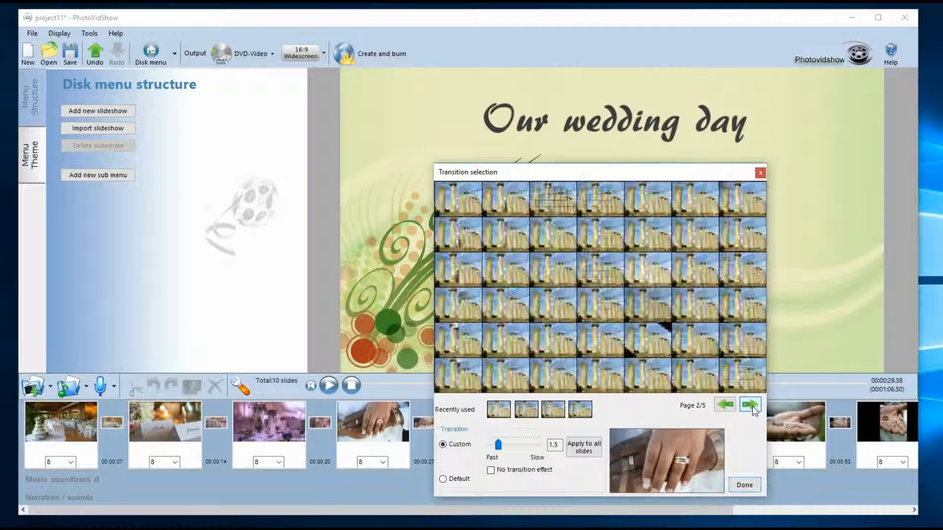
{"action": "left_click", "coordinate": [750, 404]}
{"action": "left_click", "coordinate": [750, 405]}
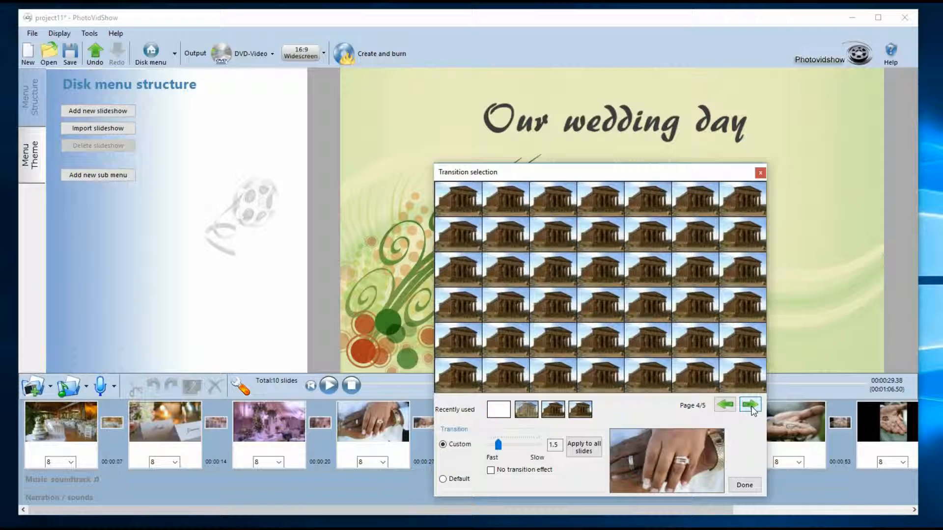
{"action": "left_click", "coordinate": [752, 406]}
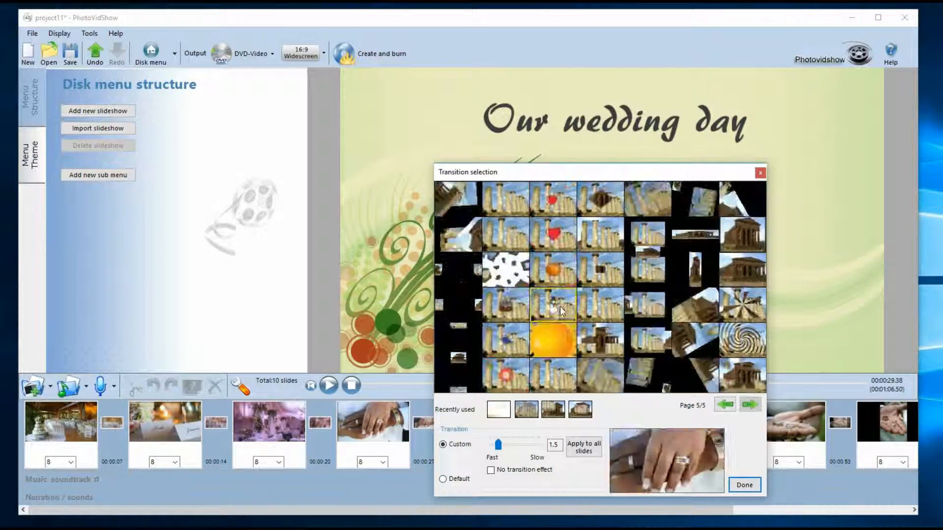
{"action": "left_click", "coordinate": [560, 308]}
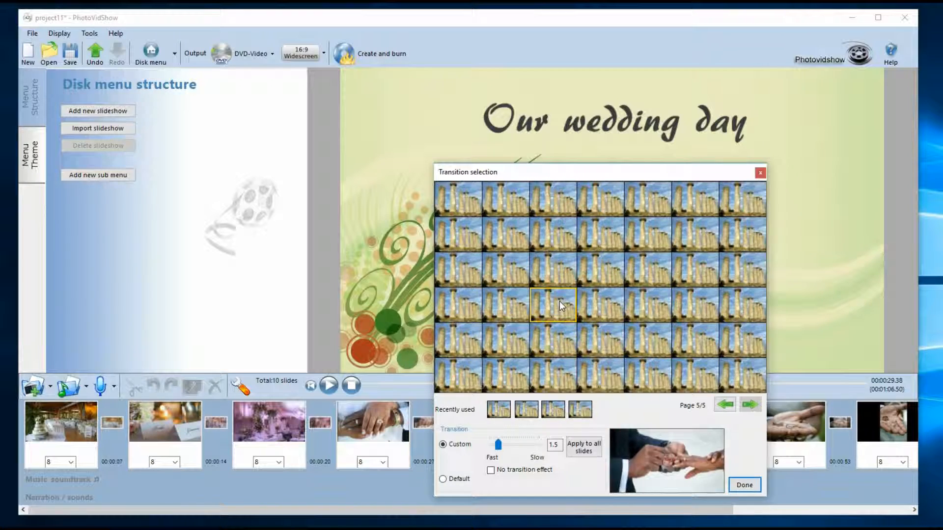
- Go back to the first page of effects, return to page 5, and choose the third effect in the fourth row again
{"action": "left_click", "coordinate": [725, 406]}
{"action": "left_click", "coordinate": [725, 405]}
{"action": "left_click", "coordinate": [724, 405]}
{"action": "left_click", "coordinate": [724, 405]}
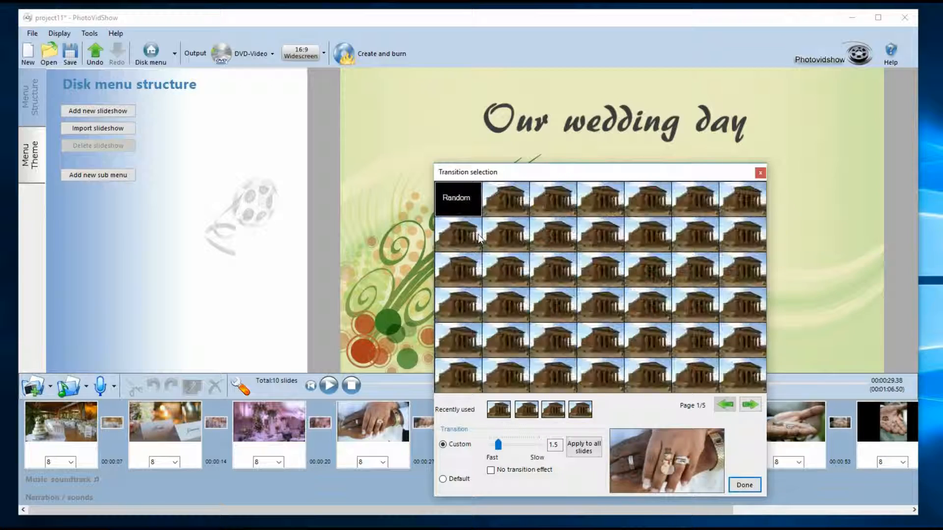
{"action": "left_click", "coordinate": [748, 405]}
{"action": "left_click", "coordinate": [747, 406]}
{"action": "left_click", "coordinate": [747, 405]}
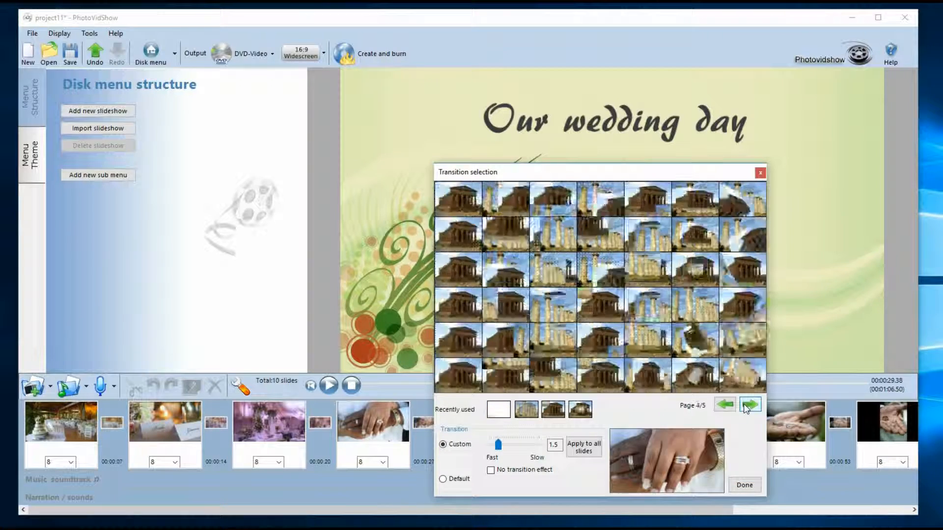
{"action": "left_click", "coordinate": [747, 405]}
{"action": "left_click", "coordinate": [553, 305]}
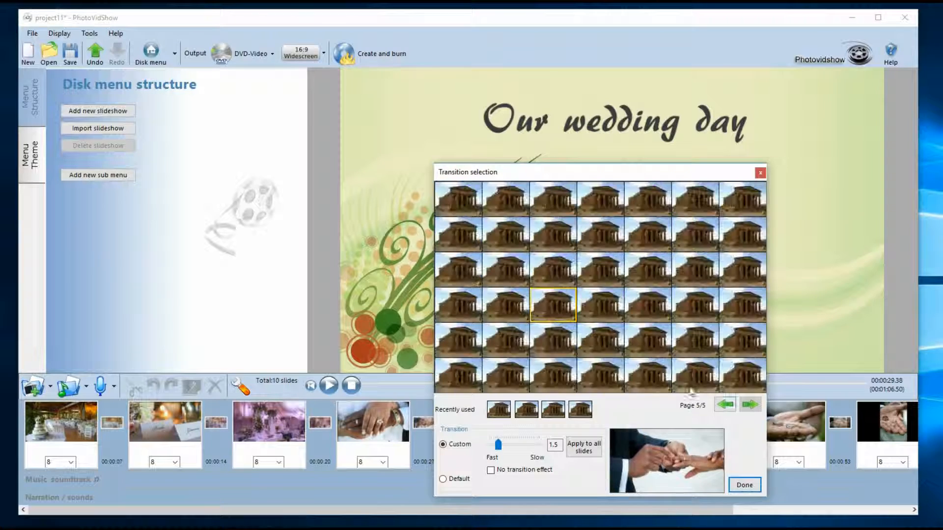
- Return to the first page of effects, pick Random for the transition between the fourth and fifth slides, and accept it
{"action": "left_click", "coordinate": [724, 405]}
{"action": "left_click", "coordinate": [725, 405]}
{"action": "left_click", "coordinate": [725, 405]}
{"action": "left_click", "coordinate": [725, 405]}
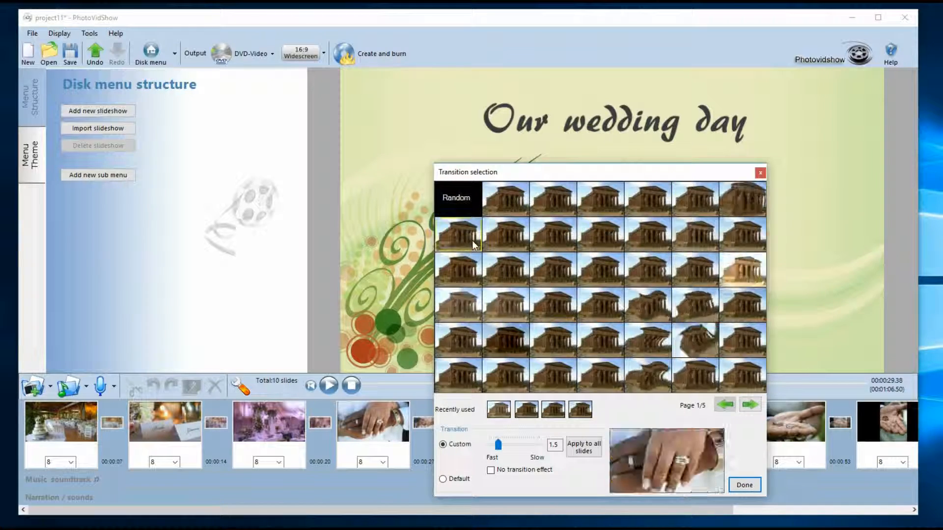
{"action": "left_click", "coordinate": [459, 197]}
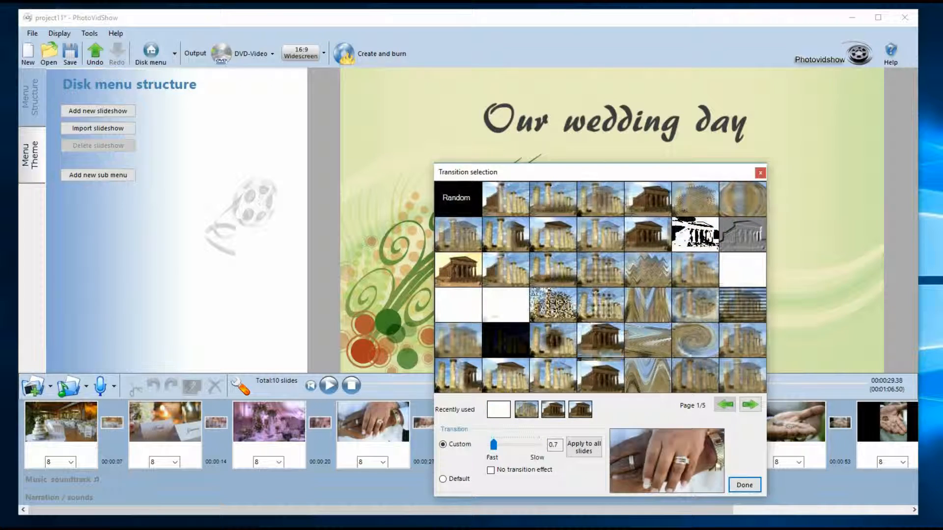
{"action": "left_click", "coordinate": [745, 486]}
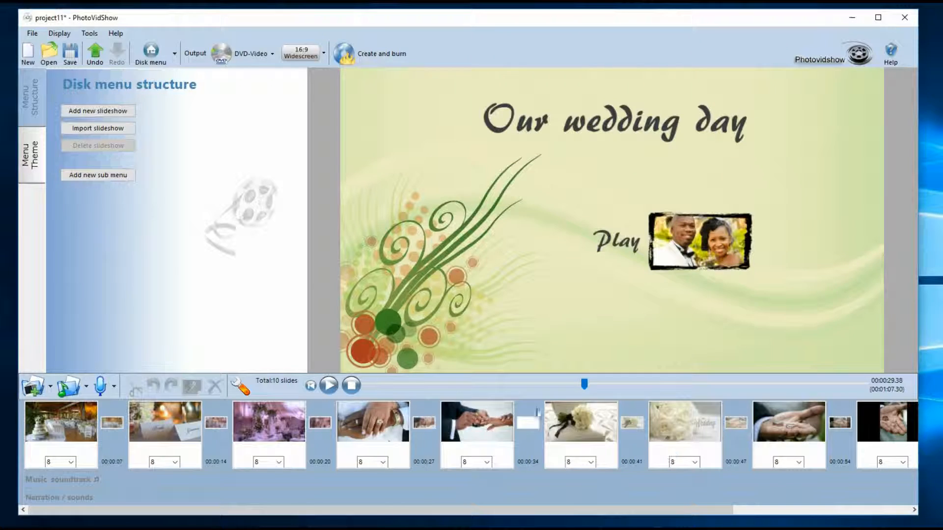
- Play the slideshow from the fourth slide to preview its transition into the fifth slide, and stop playback
{"action": "left_click", "coordinate": [329, 386]}
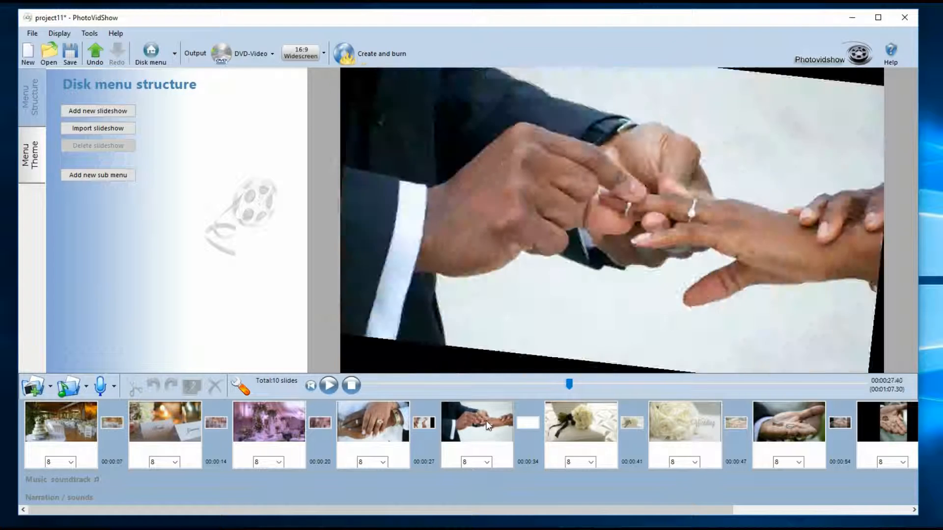
{"action": "left_click", "coordinate": [381, 417]}
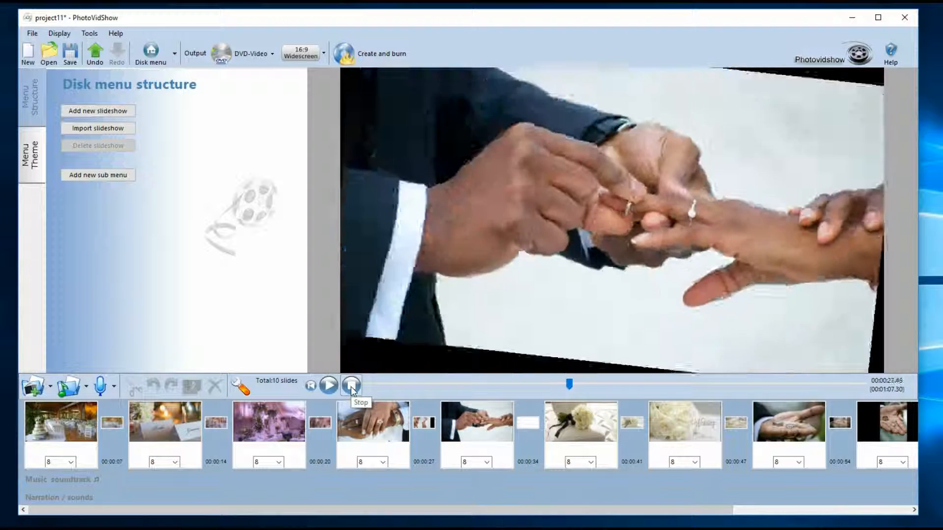
{"action": "left_click", "coordinate": [351, 387]}
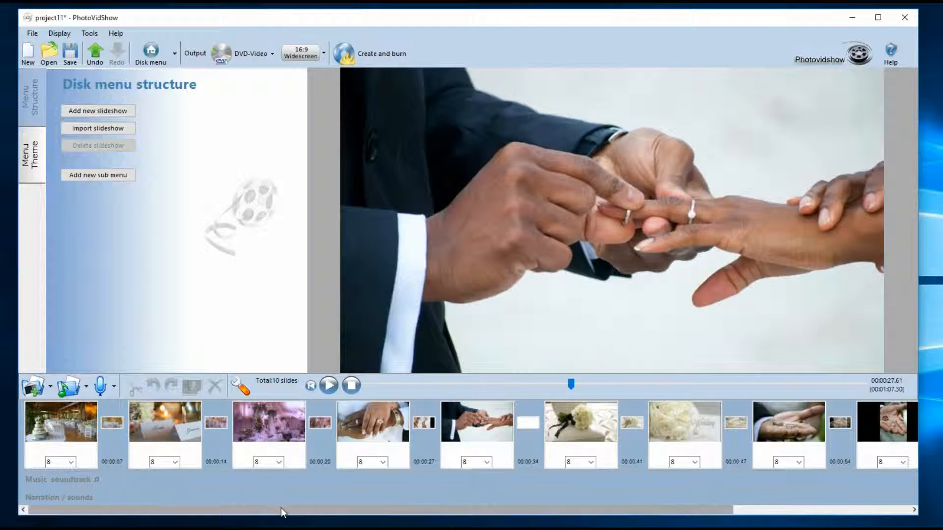
- Apply the fourth effect in the fifth row of page 1 to the transition between the first and second slides
{"action": "left_click_drag", "start_coordinate": [281, 508], "coordinate": [369, 508]}
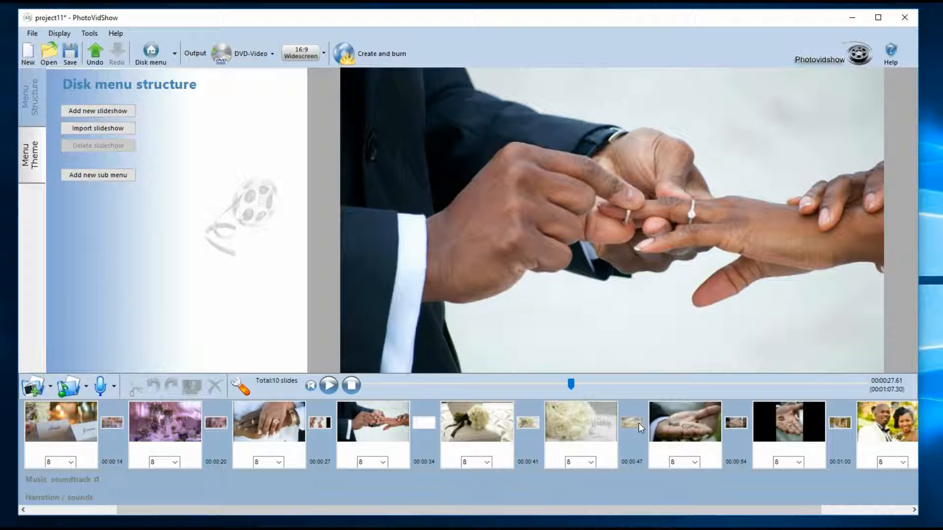
{"action": "left_click_drag", "start_coordinate": [475, 512], "coordinate": [381, 508]}
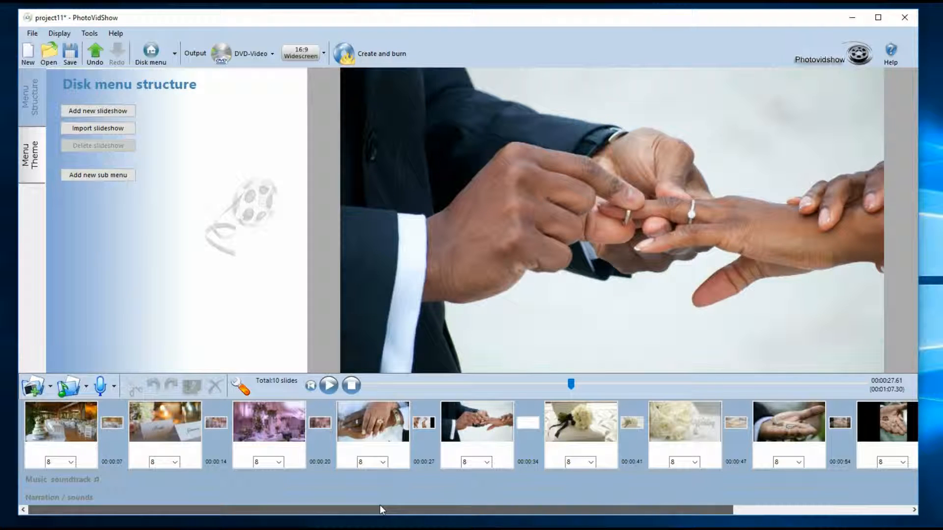
{"action": "left_click", "coordinate": [112, 423]}
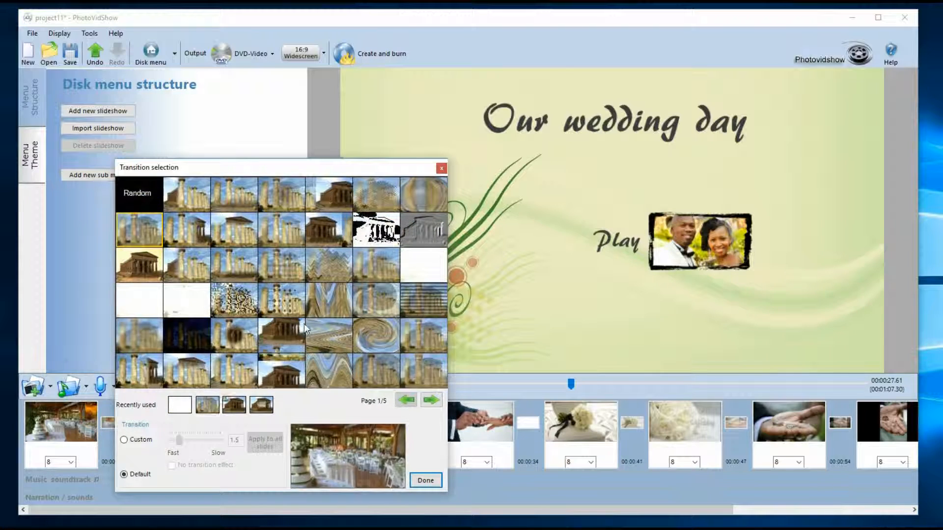
{"action": "left_click", "coordinate": [278, 339]}
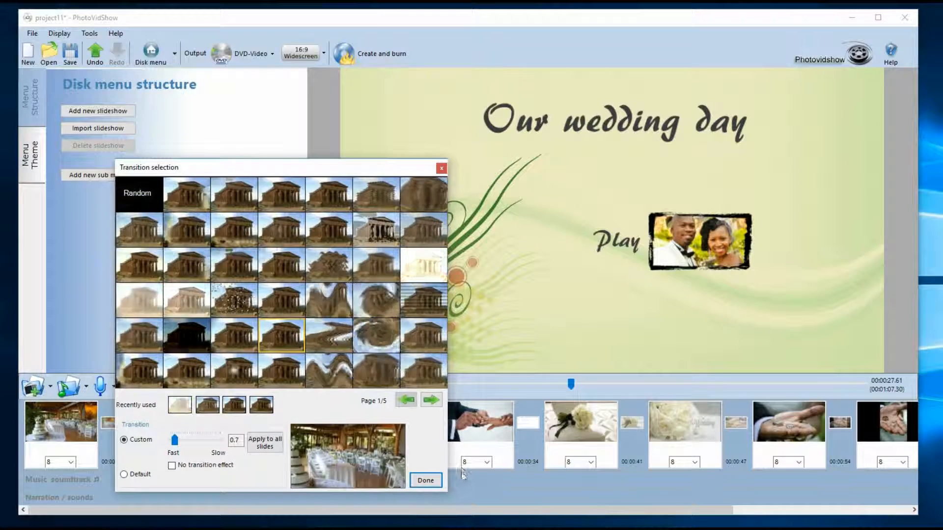
{"action": "left_click", "coordinate": [425, 482]}
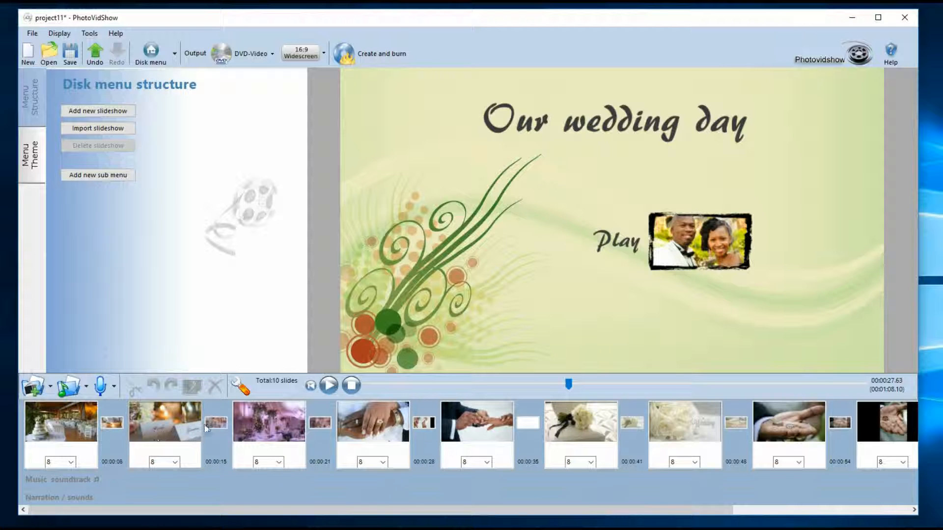
- Select the fourth slide, showing the ringed hands, in the slideshow timeline
{"action": "left_click", "coordinate": [387, 444]}
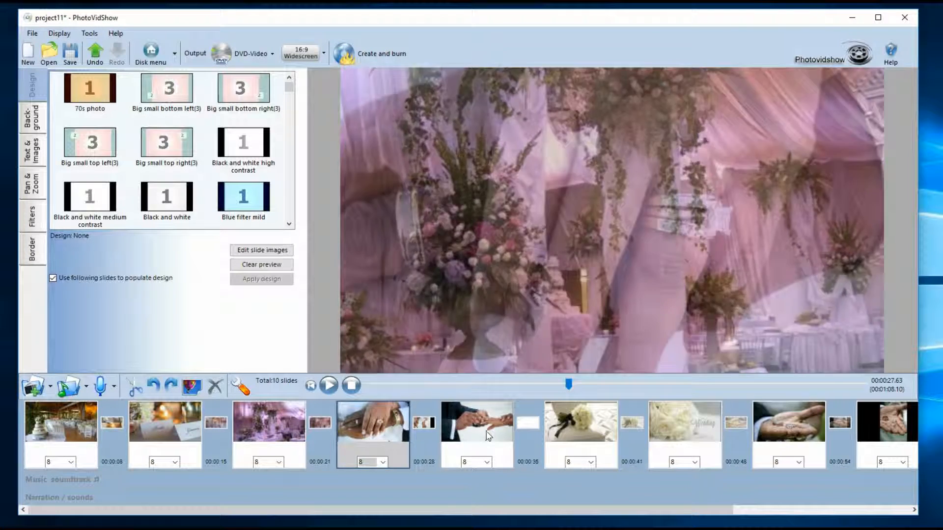
{"action": "left_click", "coordinate": [485, 430]}
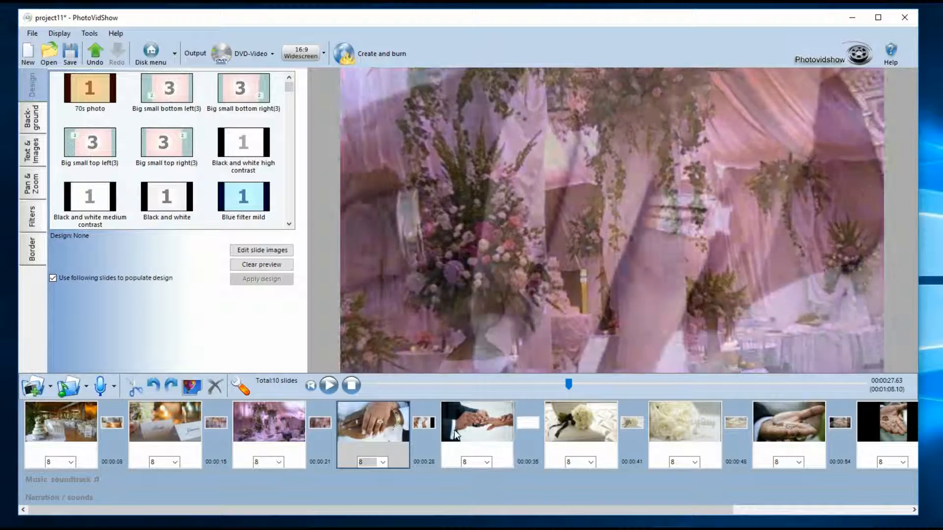